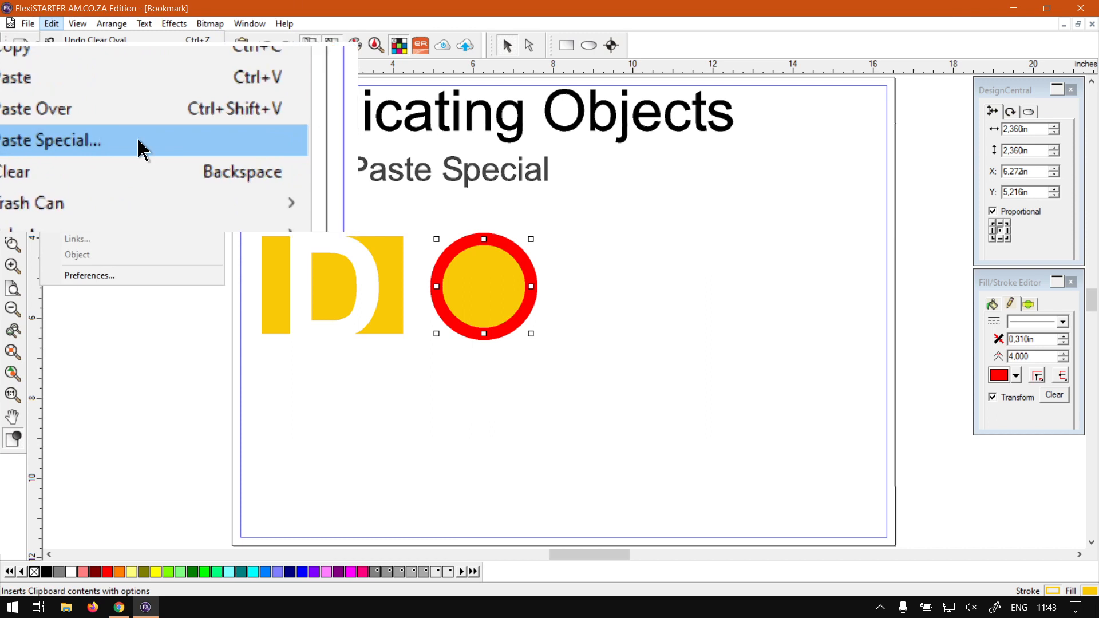
# - Paste the copied red-outlined circle with Paste Special as Picture (Metafile), importing it as a bitmap at 20 dpi
pyautogui.click(99, 141)
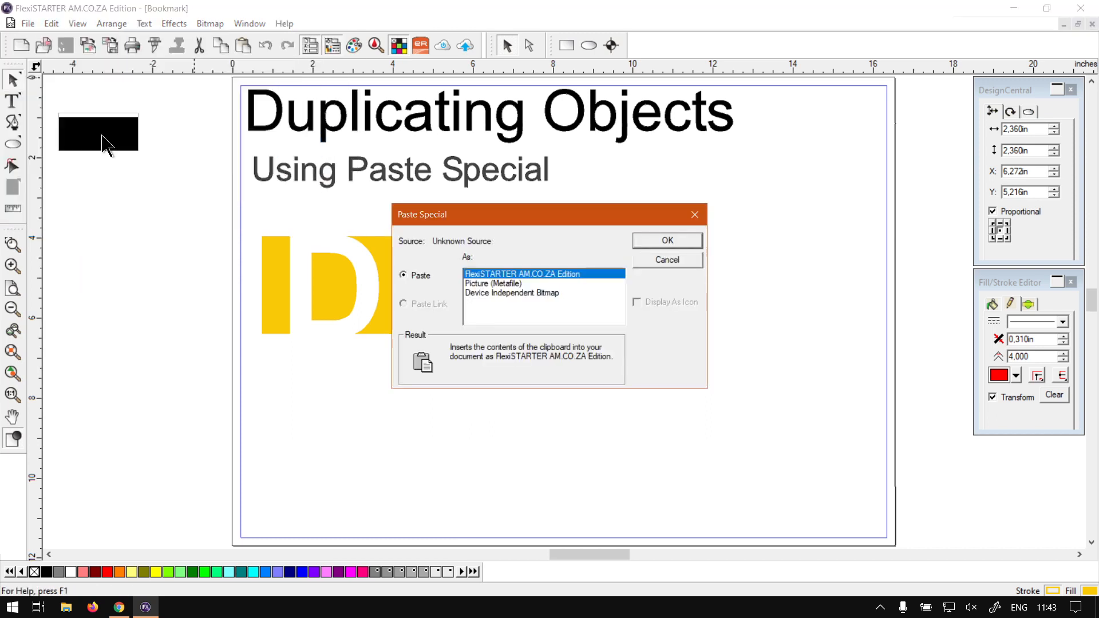
pyautogui.moveTo(465, 216); pyautogui.dragTo(640, 186)
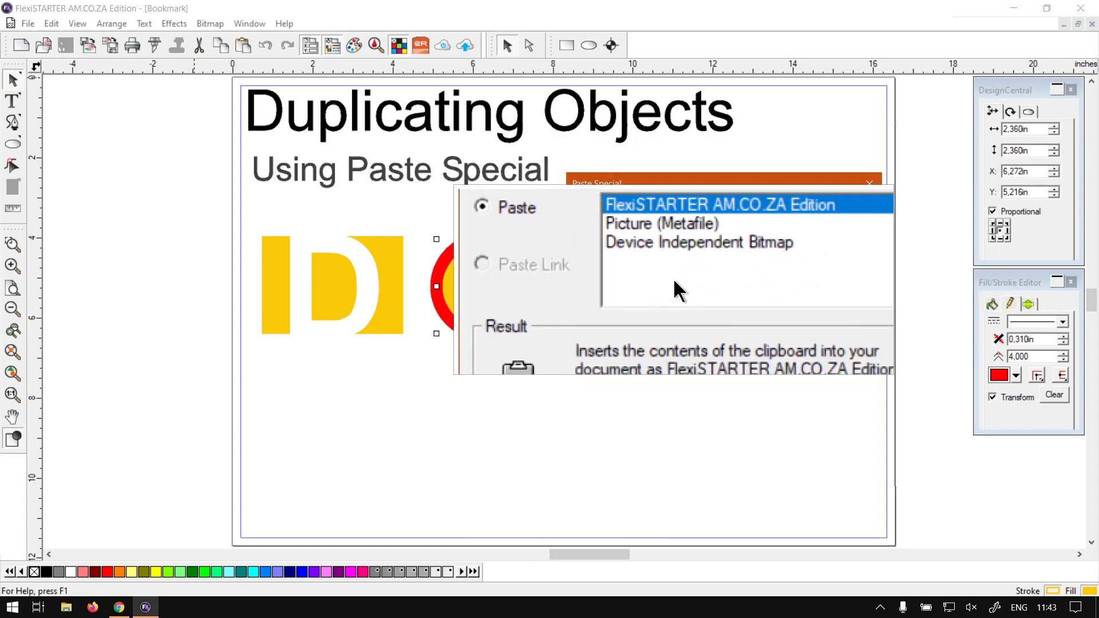
pyautogui.click(683, 249)
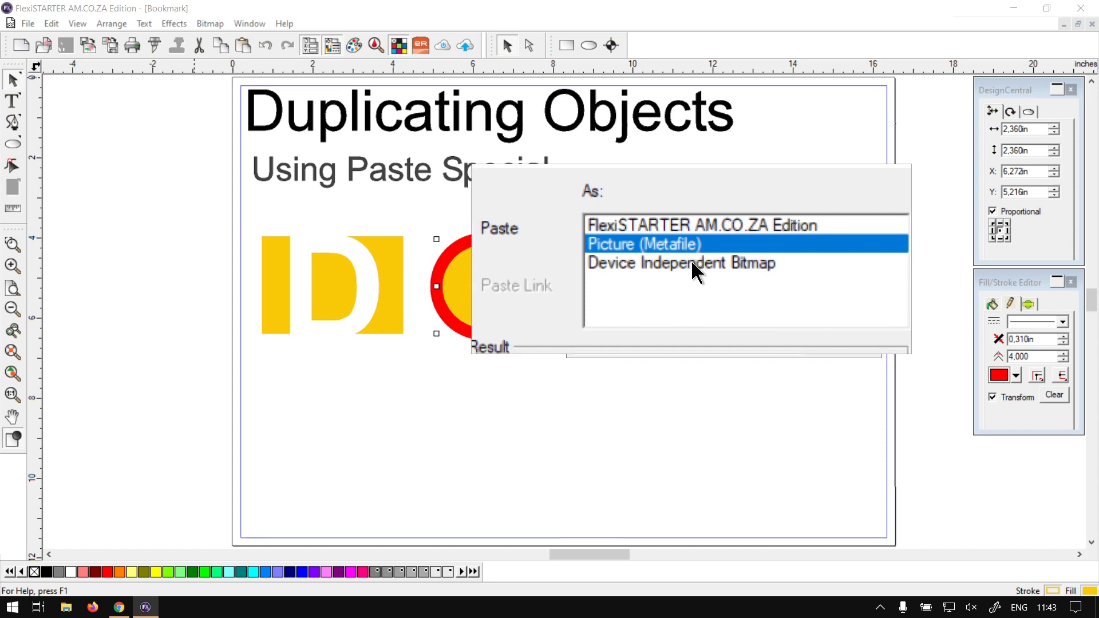
pyautogui.click(689, 263)
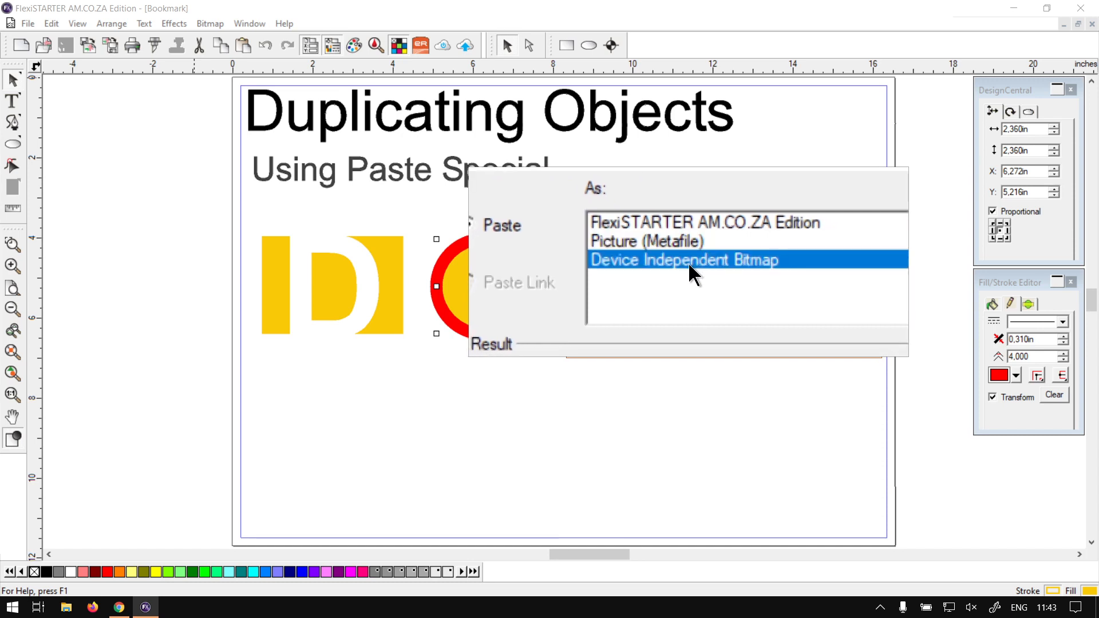
pyautogui.click(691, 258)
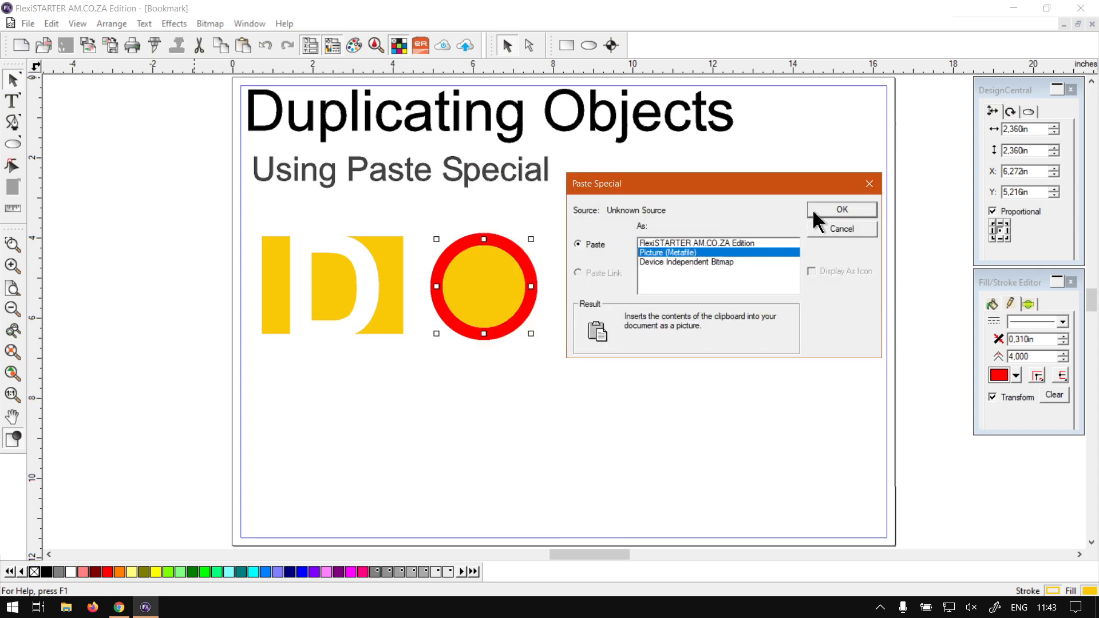
pyautogui.click(819, 211)
pyautogui.moveTo(566, 245); pyautogui.dragTo(763, 199)
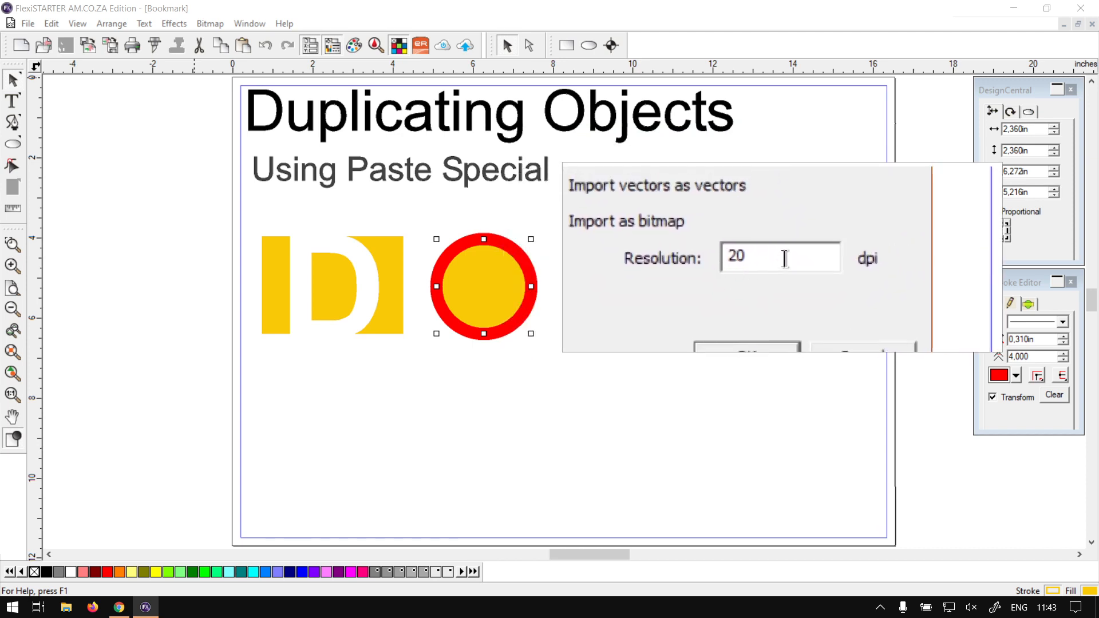
pyautogui.moveTo(769, 256); pyautogui.dragTo(752, 257)
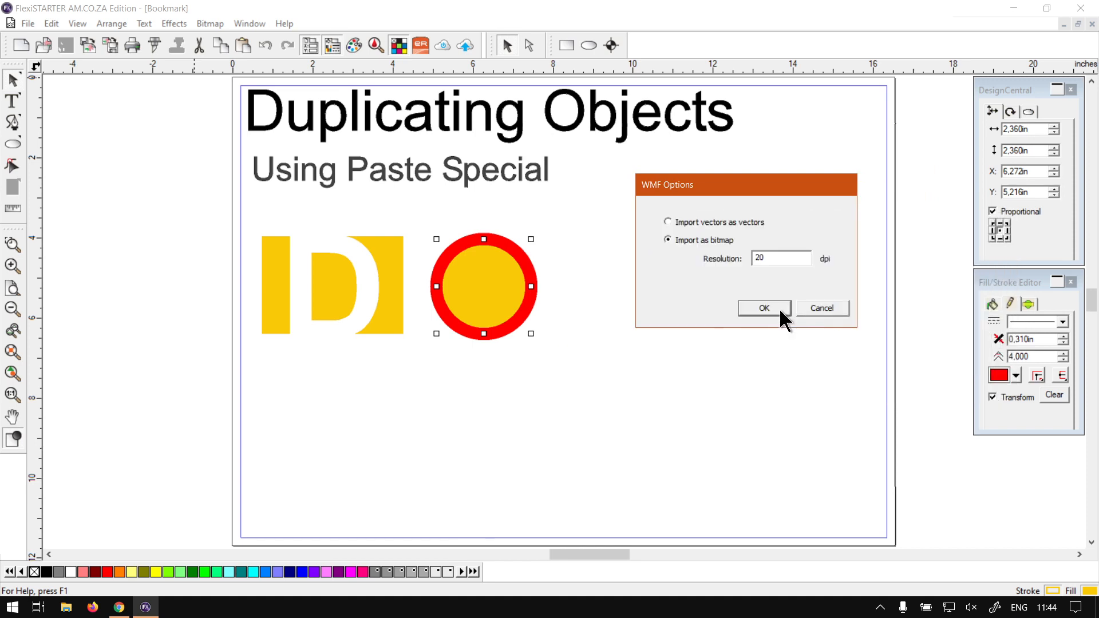
pyautogui.click(767, 308)
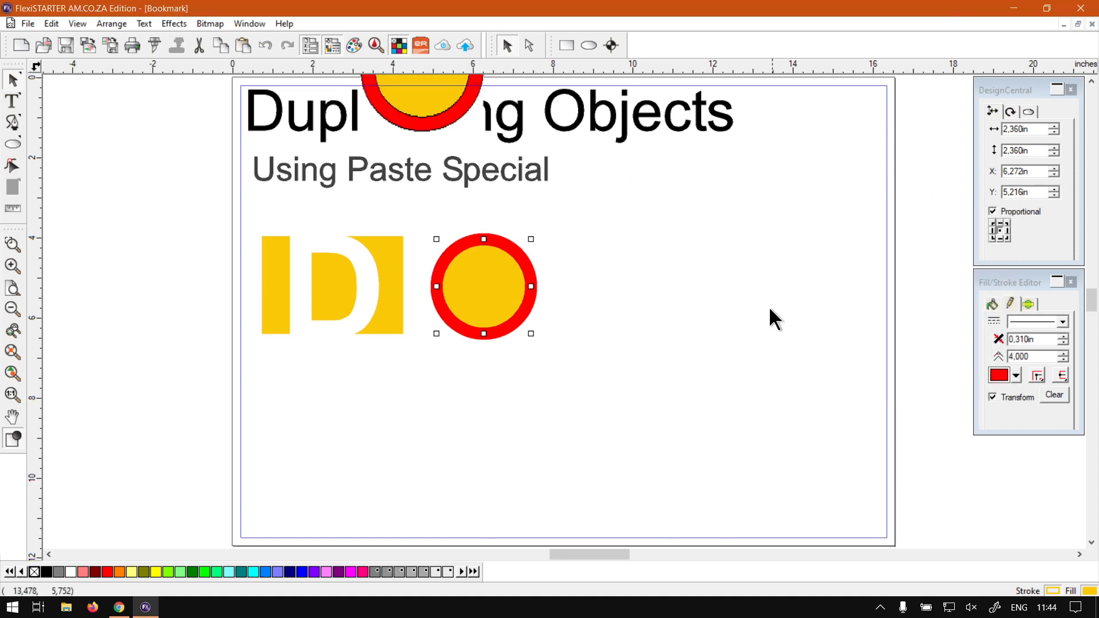
# - Enlarge the pasted bitmap circle proportionally to about 10 in wide and place it on the page's right half
pyautogui.moveTo(464, 118); pyautogui.dragTo(563, 208)
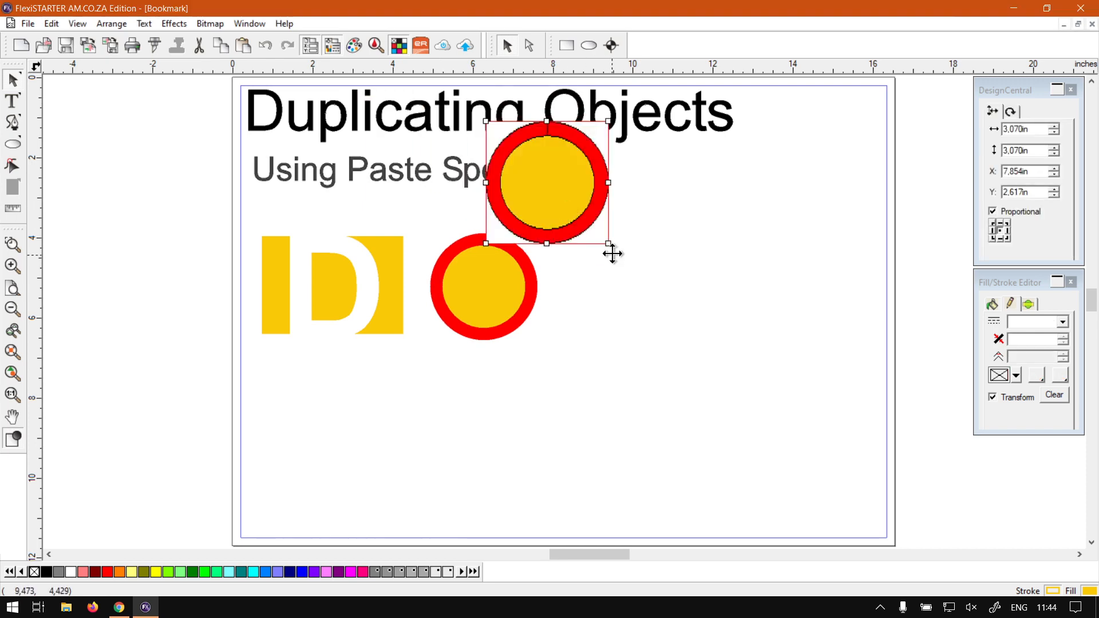
pyautogui.moveTo(608, 242); pyautogui.dragTo(879, 471)
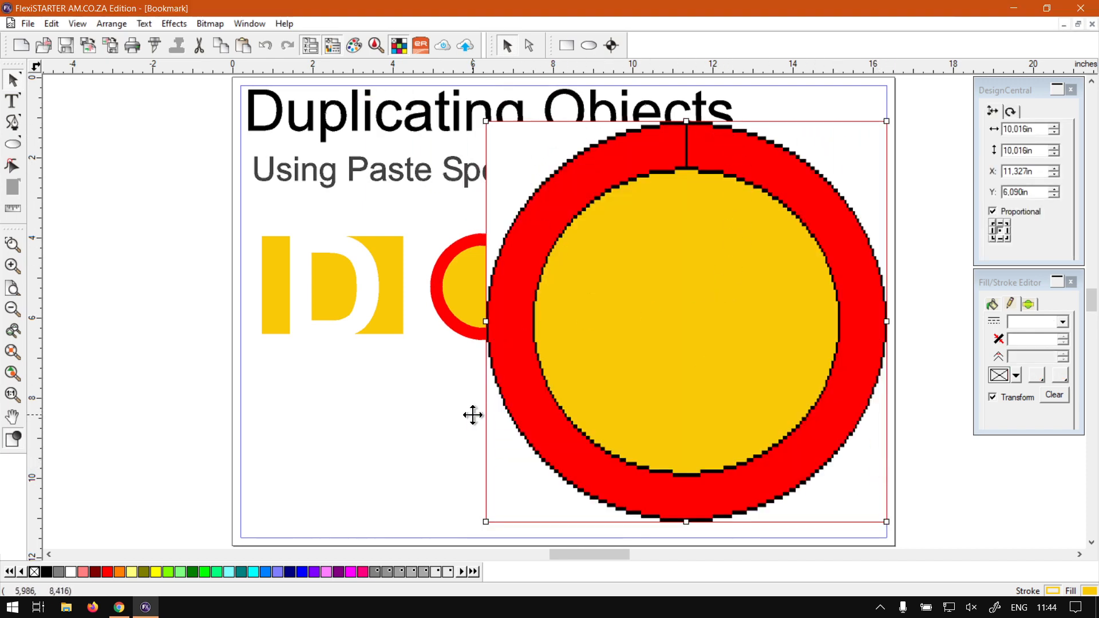
pyautogui.moveTo(636, 292); pyautogui.dragTo(716, 257)
pyautogui.moveTo(736, 191); pyautogui.dragTo(704, 272)
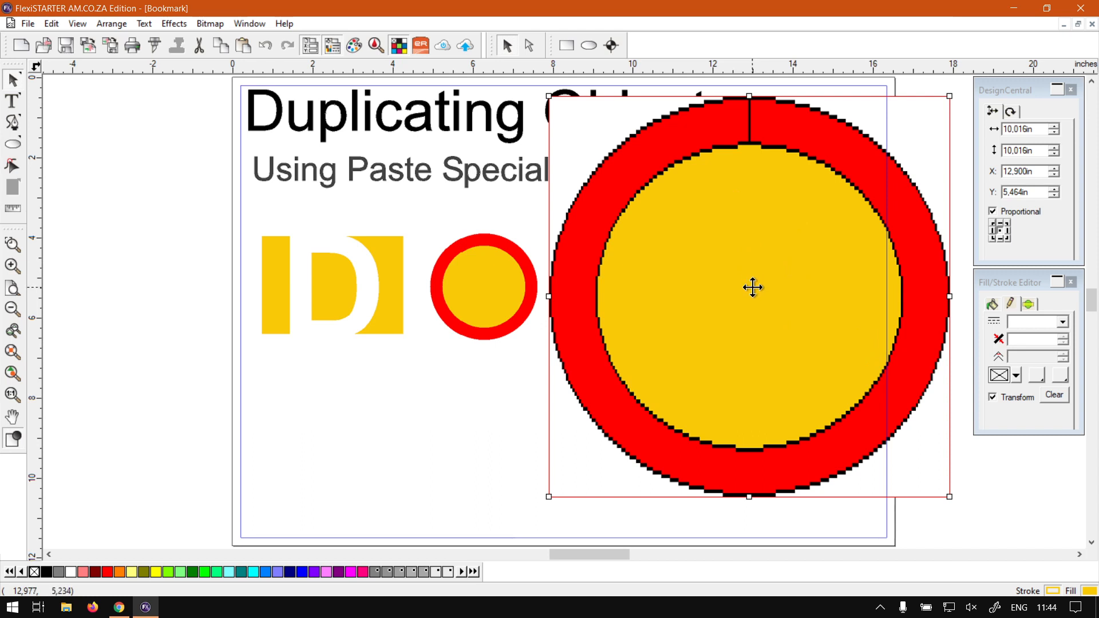
# - Delete the enlarged bitmap copy and set the original circle's stroke colour to Transparent
pyautogui.press('Delete')
pyautogui.click(483, 296)
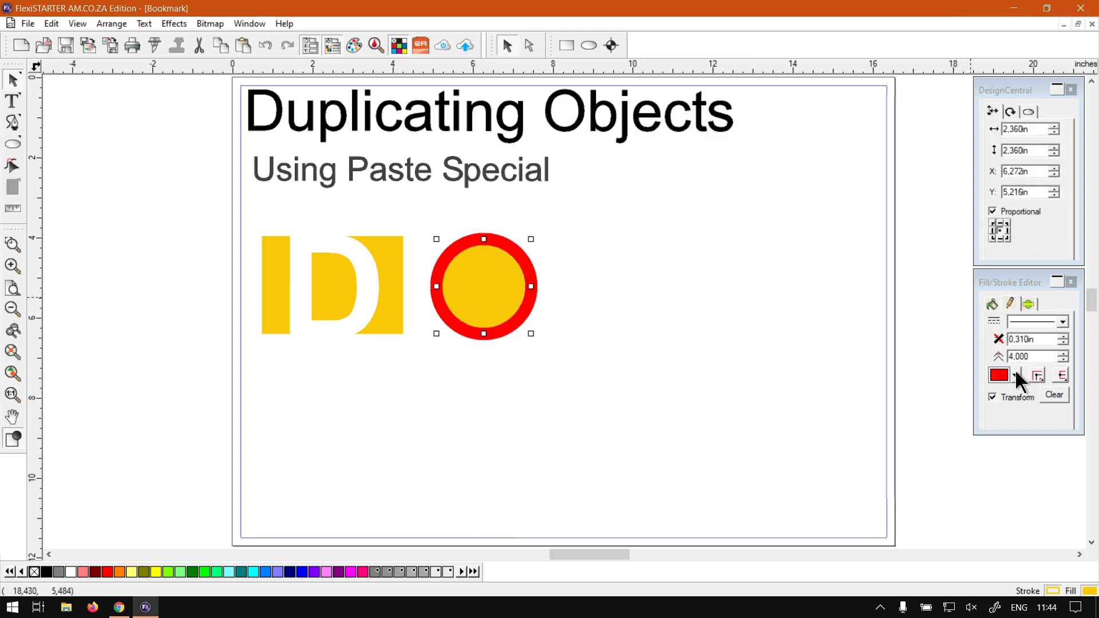
pyautogui.click(1015, 376)
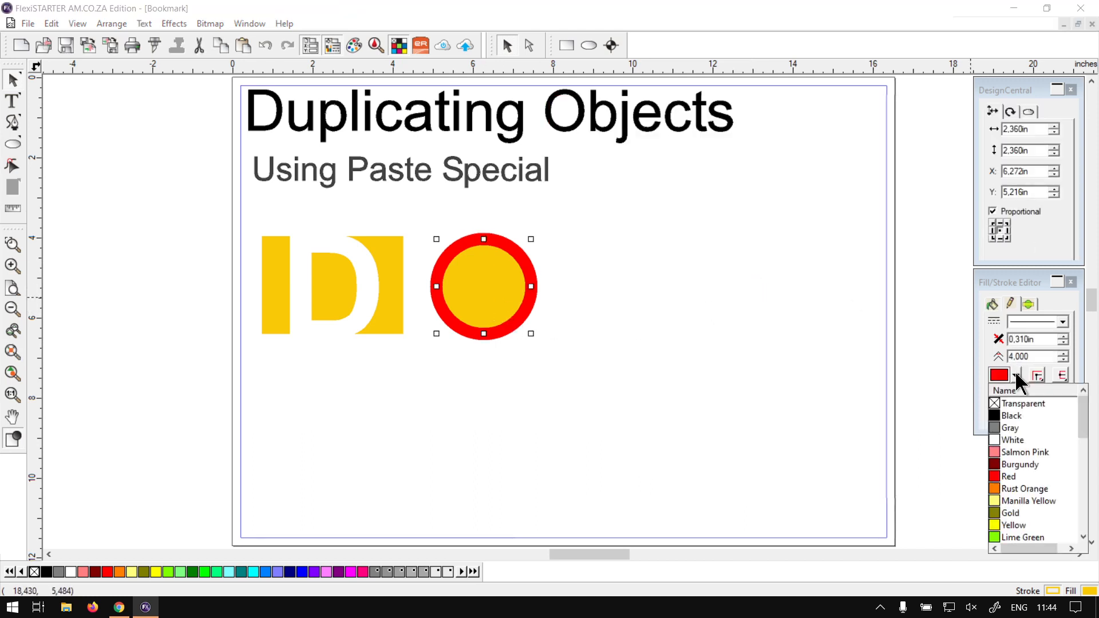
pyautogui.click(1006, 404)
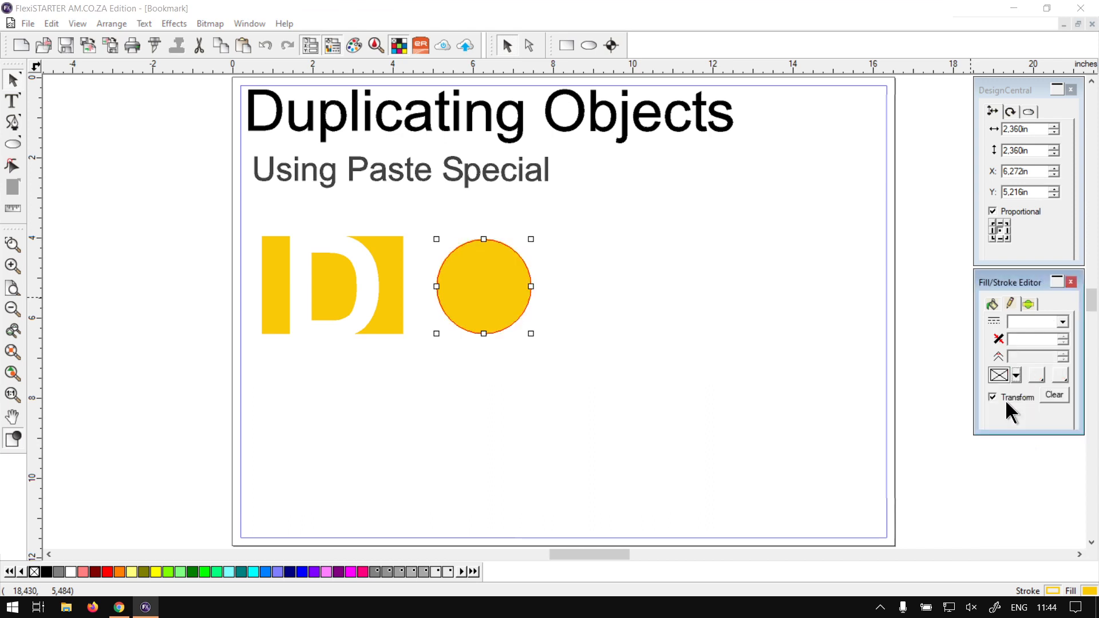
# - Paste the strokeless circle with Paste Special as Picture (Metafile), importing it as a bitmap at 20 dpi
pyautogui.click(543, 288)
pyautogui.click(509, 288)
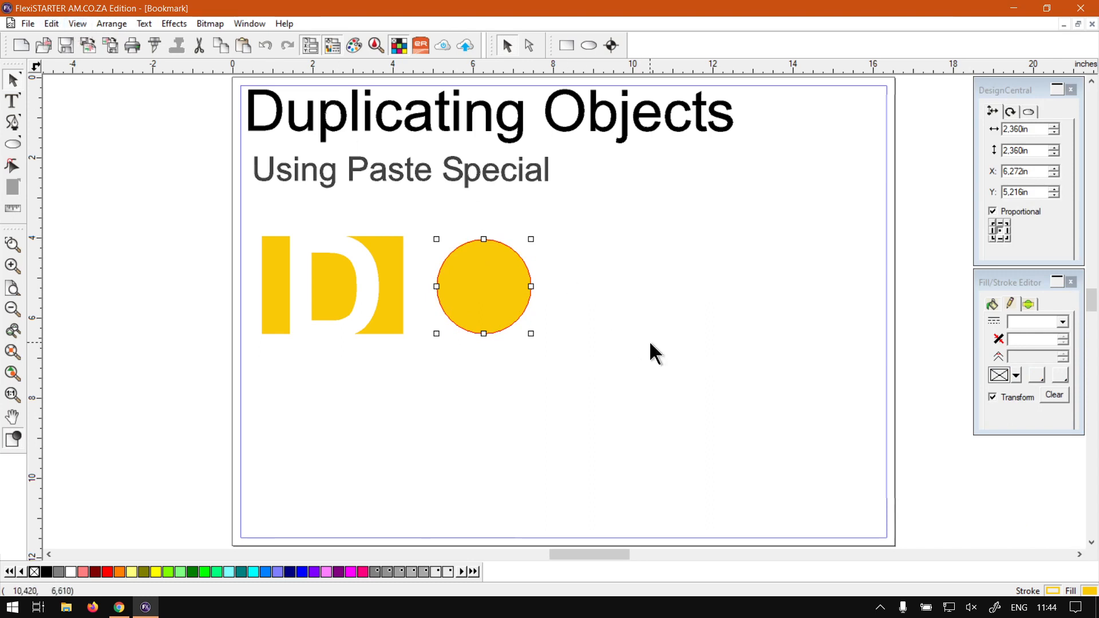
pyautogui.click(52, 25)
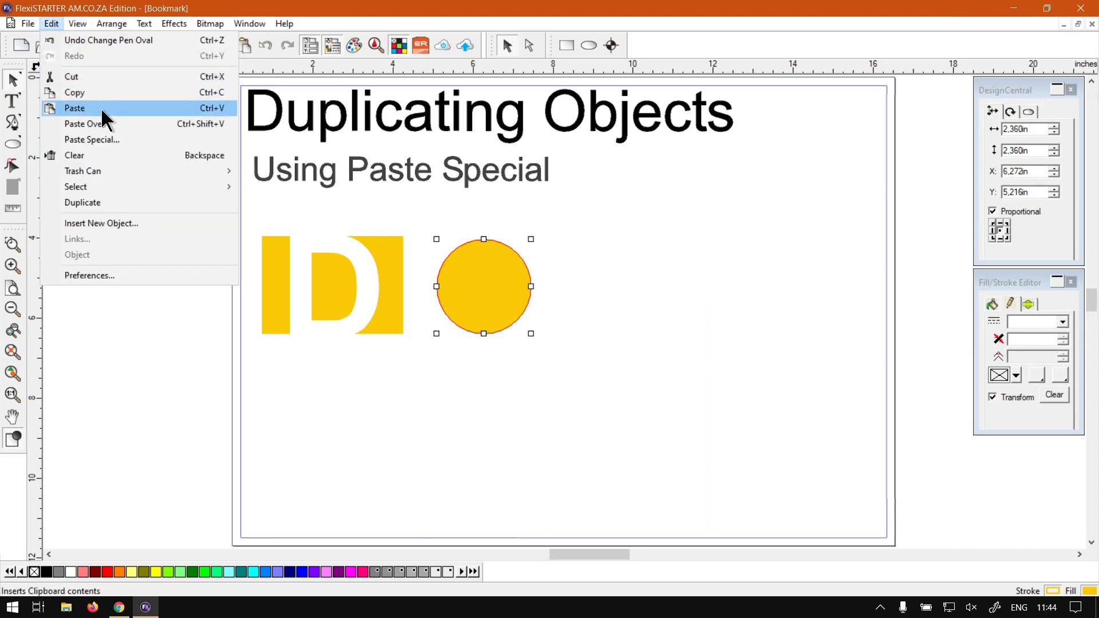
pyautogui.click(104, 140)
pyautogui.click(567, 283)
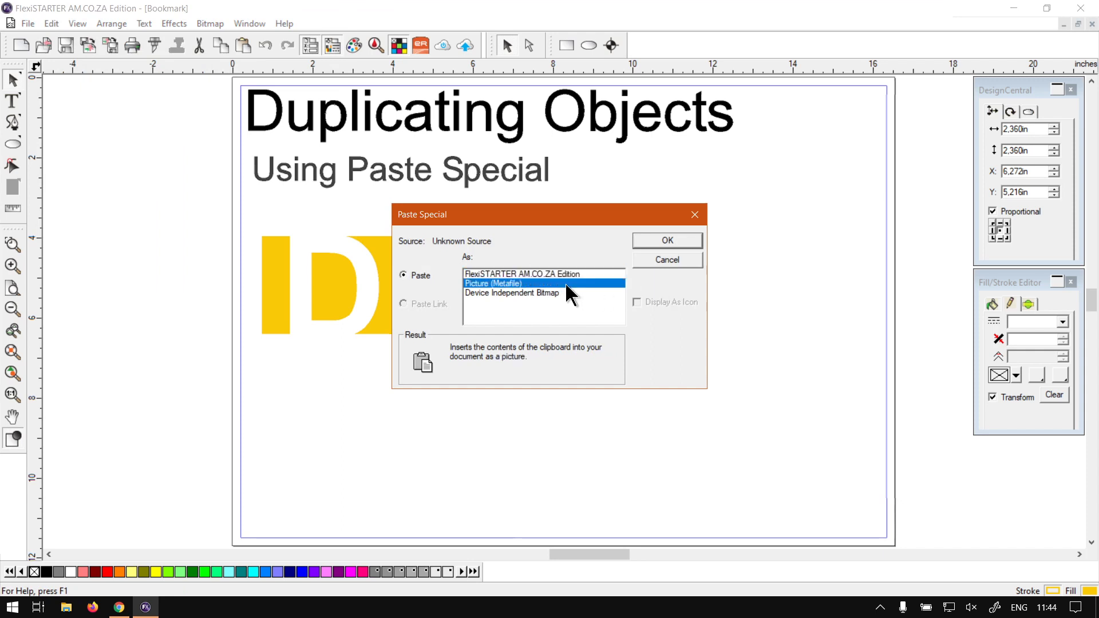
pyautogui.click(668, 240)
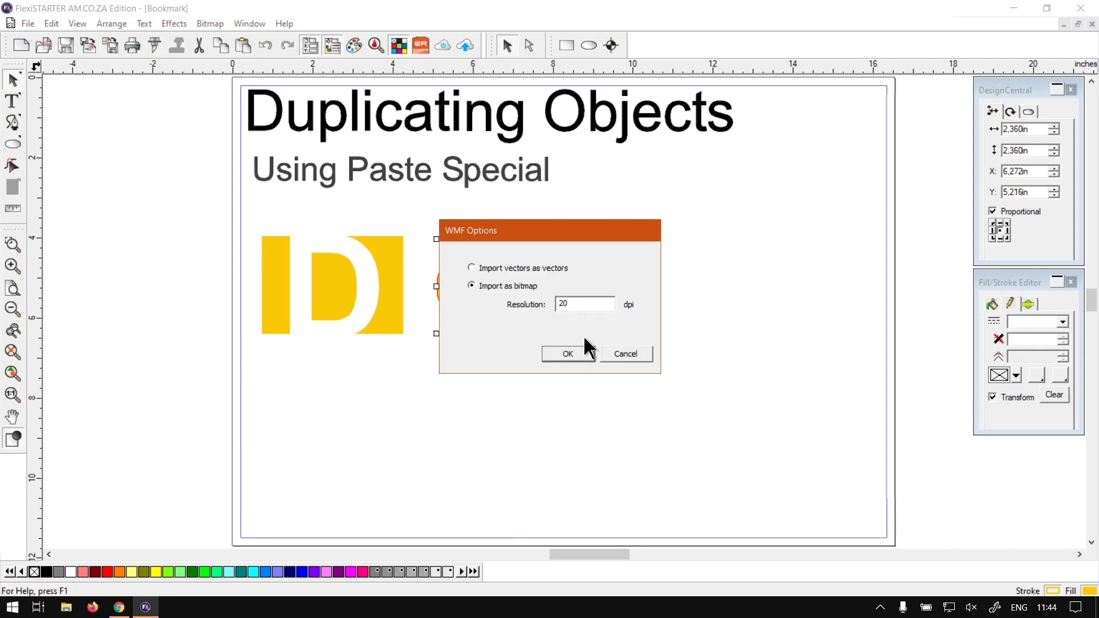
pyautogui.click(568, 353)
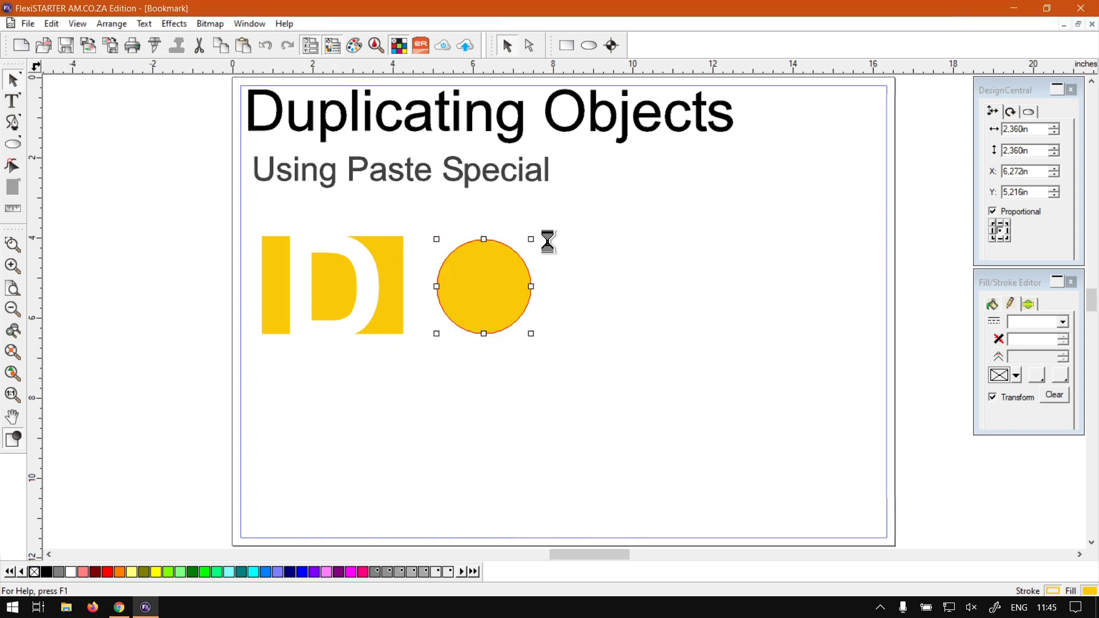
# - Enlarge the pasted strokeless bitmap to about 10.3 in wide and delete it after checking its edges
pyautogui.moveTo(435, 104); pyautogui.dragTo(876, 510)
pyautogui.moveTo(809, 437); pyautogui.dragTo(687, 314)
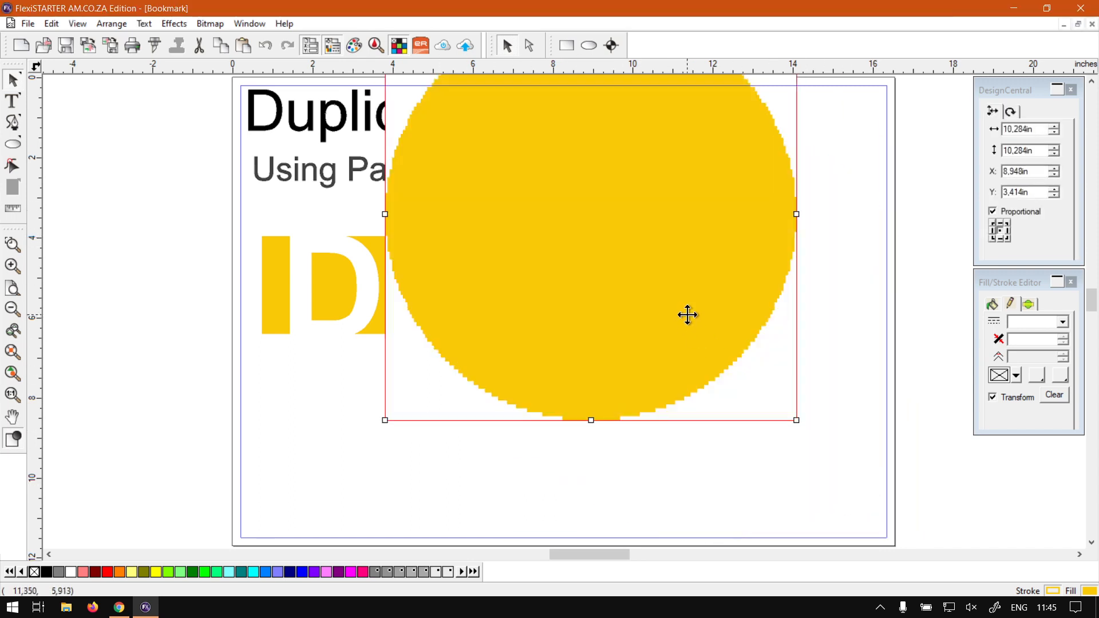
pyautogui.press('Delete')
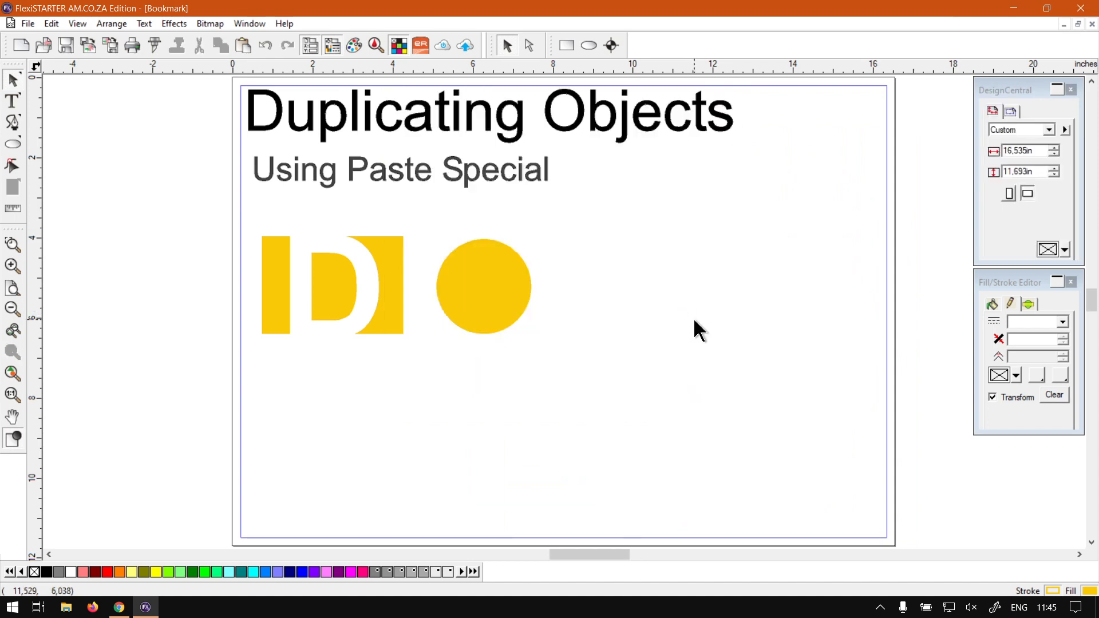
# - Give the original circle a Red stroke with a thickness of 0.310 in
pyautogui.click(471, 319)
pyautogui.click(1016, 376)
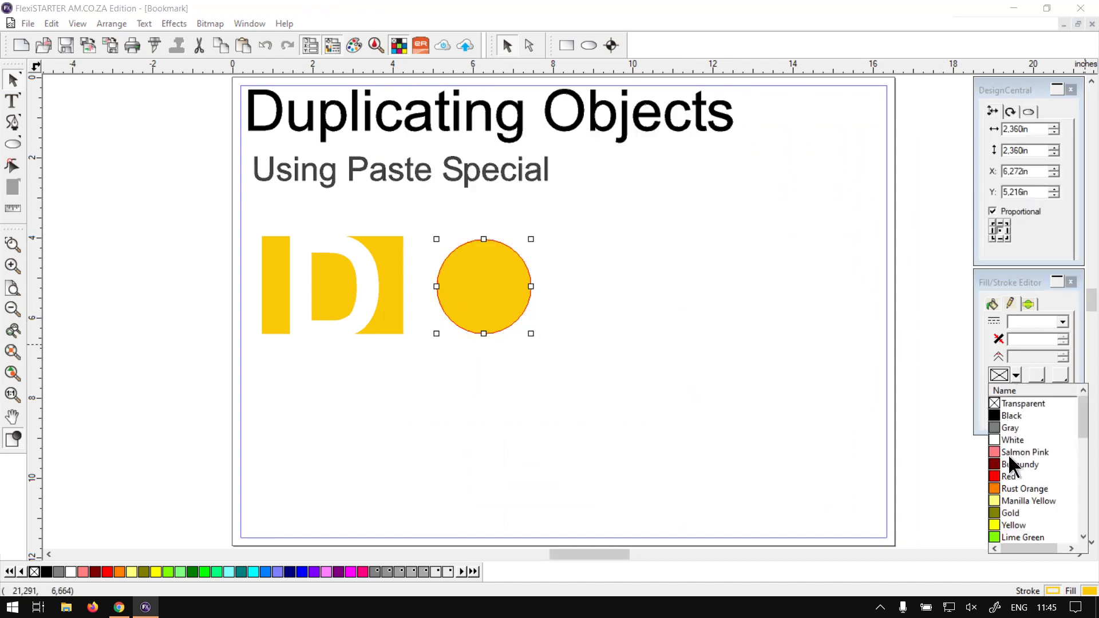
pyautogui.click(1008, 478)
pyautogui.click(1063, 336)
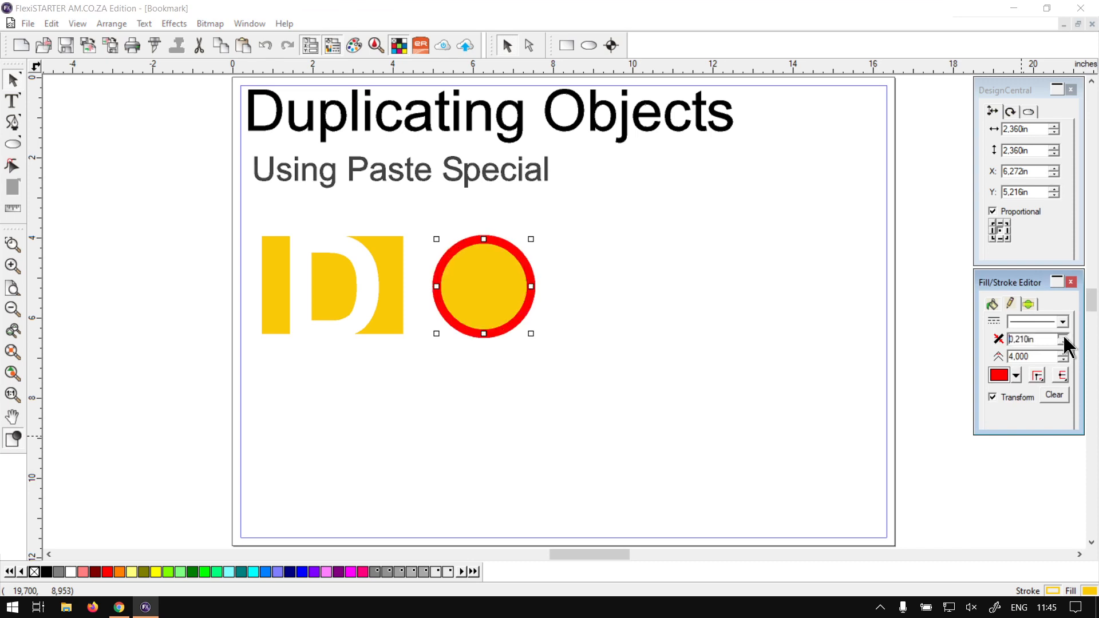
pyautogui.click(1063, 336)
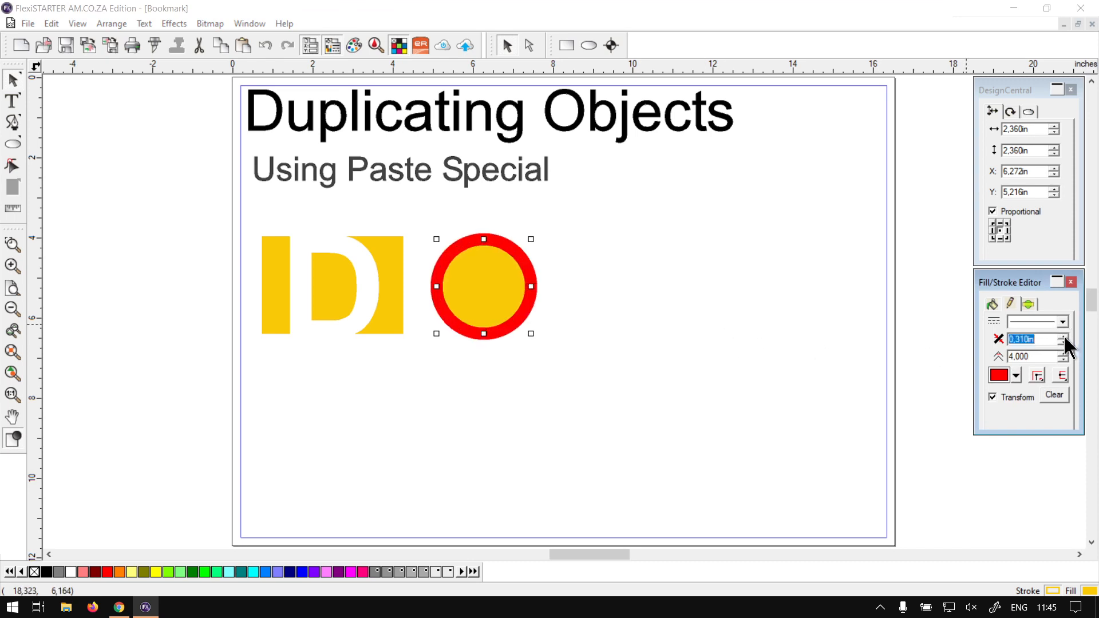
# - Paste the red-outlined circle with Paste Special as a Device Independent Bitmap
pyautogui.click(656, 338)
pyautogui.click(501, 288)
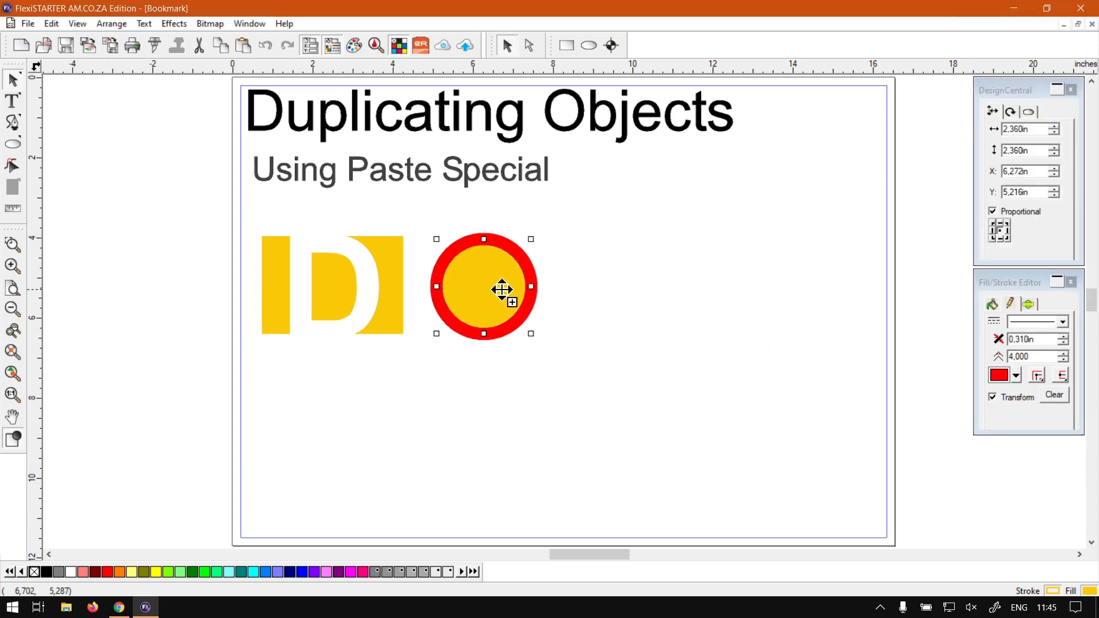
pyautogui.click(52, 24)
pyautogui.click(86, 138)
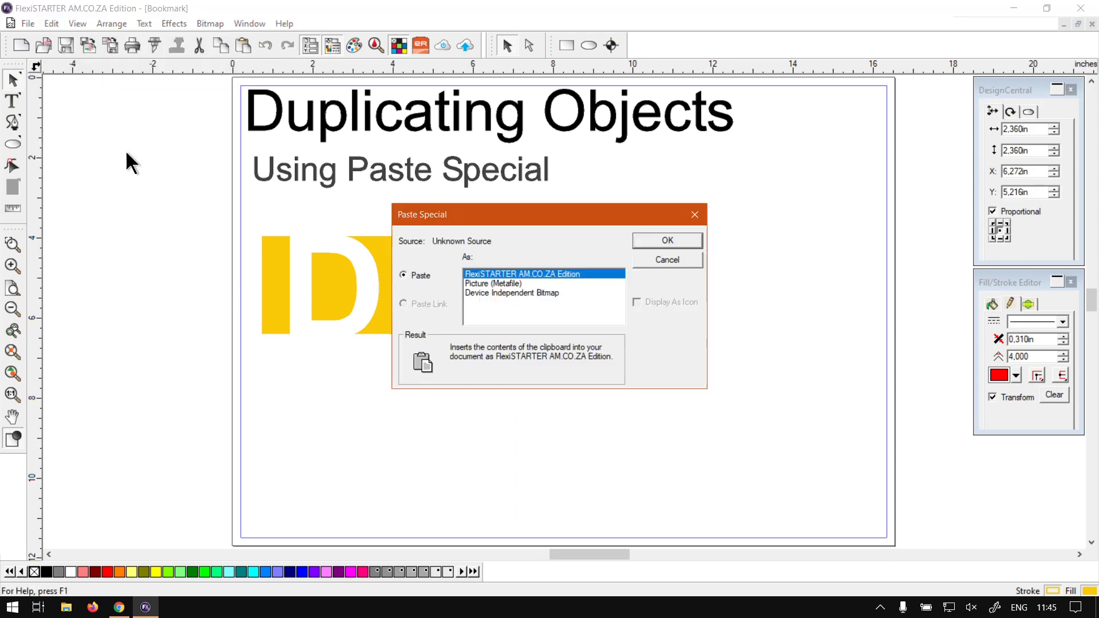
pyautogui.click(534, 293)
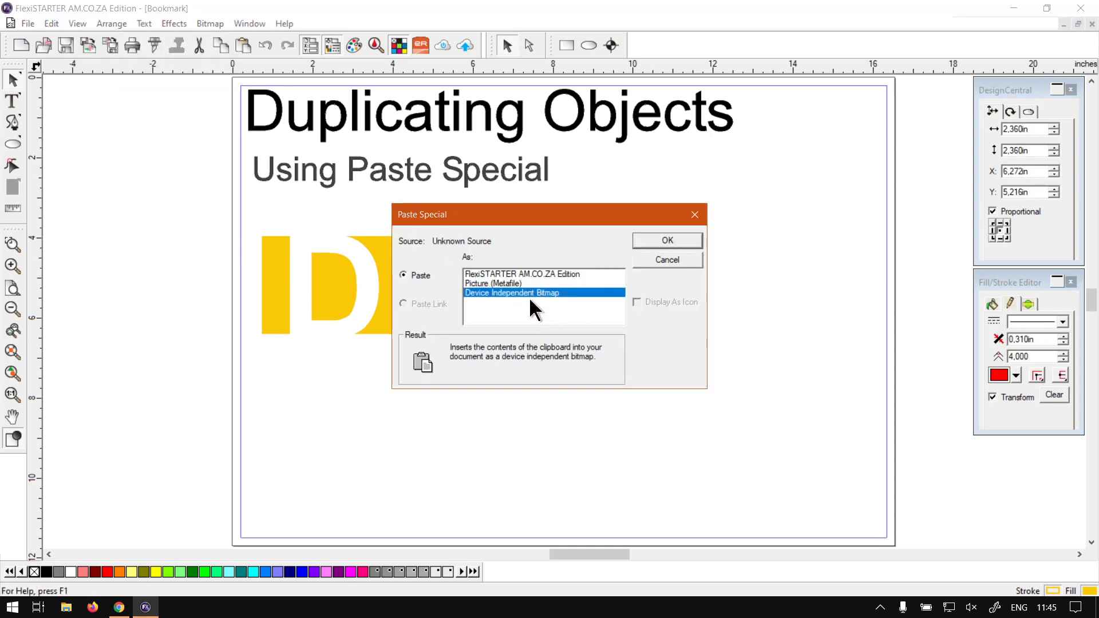
pyautogui.click(647, 240)
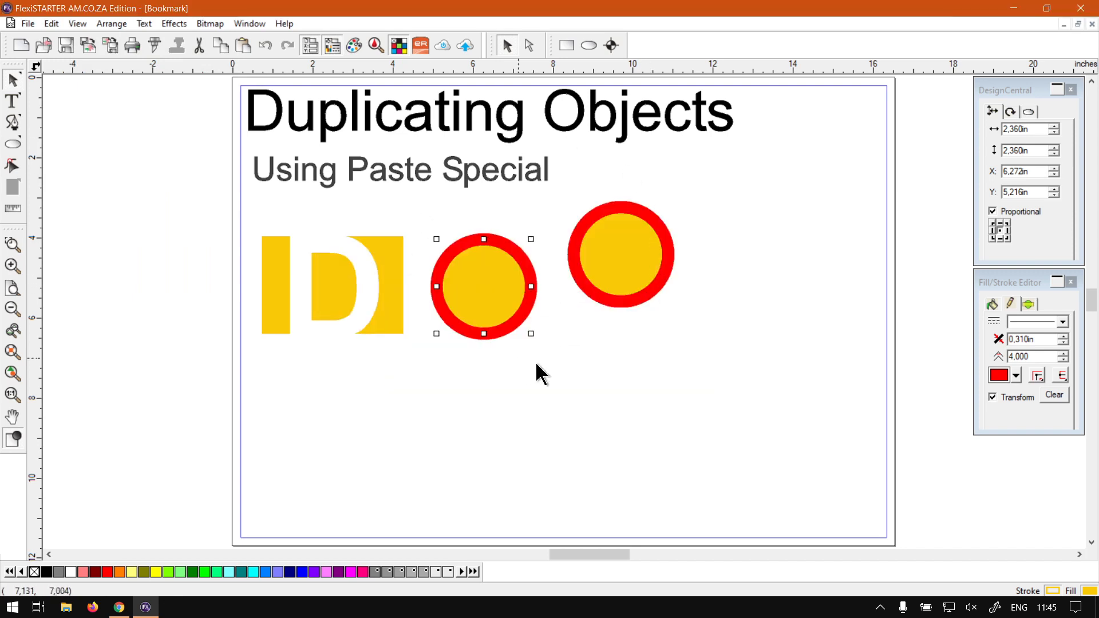
# - Reposition the pasted device independent bitmap and enlarge it proportionally to about 12.3 in wide
pyautogui.click(616, 274)
pyautogui.moveTo(625, 277); pyautogui.dragTo(558, 188)
pyautogui.moveTo(608, 219); pyautogui.dragTo(923, 534)
pyautogui.moveTo(674, 340); pyautogui.dragTo(602, 303)
pyautogui.moveTo(818, 480); pyautogui.dragTo(937, 564)
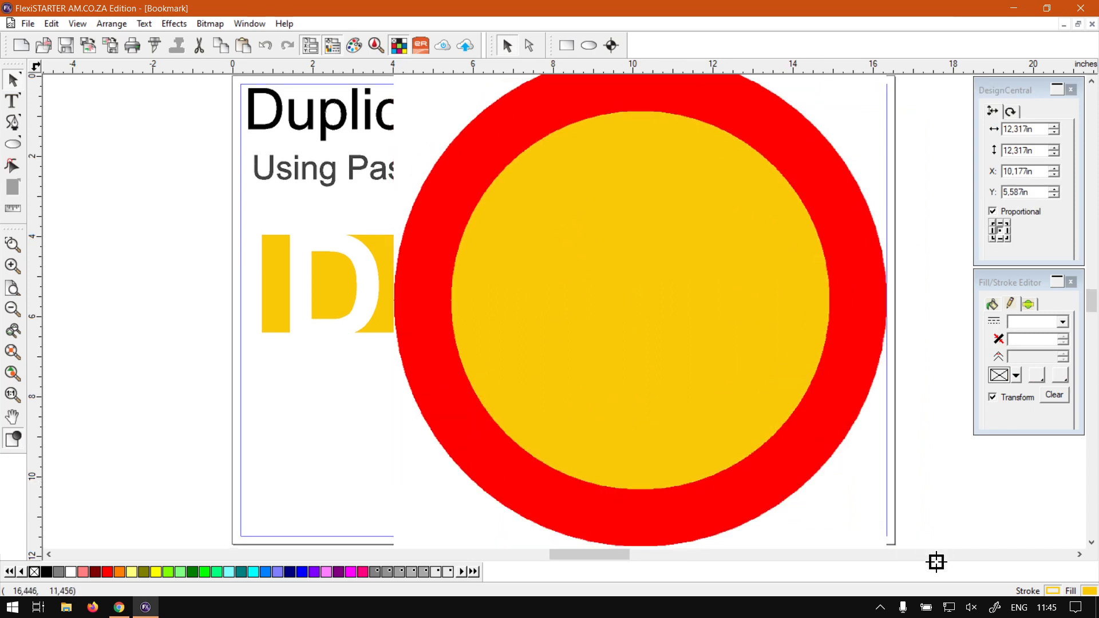
# - Shrink the enlarged device independent bitmap and delete it from the page
pyautogui.moveTo(701, 330); pyautogui.dragTo(461, 245)
pyautogui.moveTo(645, 458); pyautogui.dragTo(793, 424)
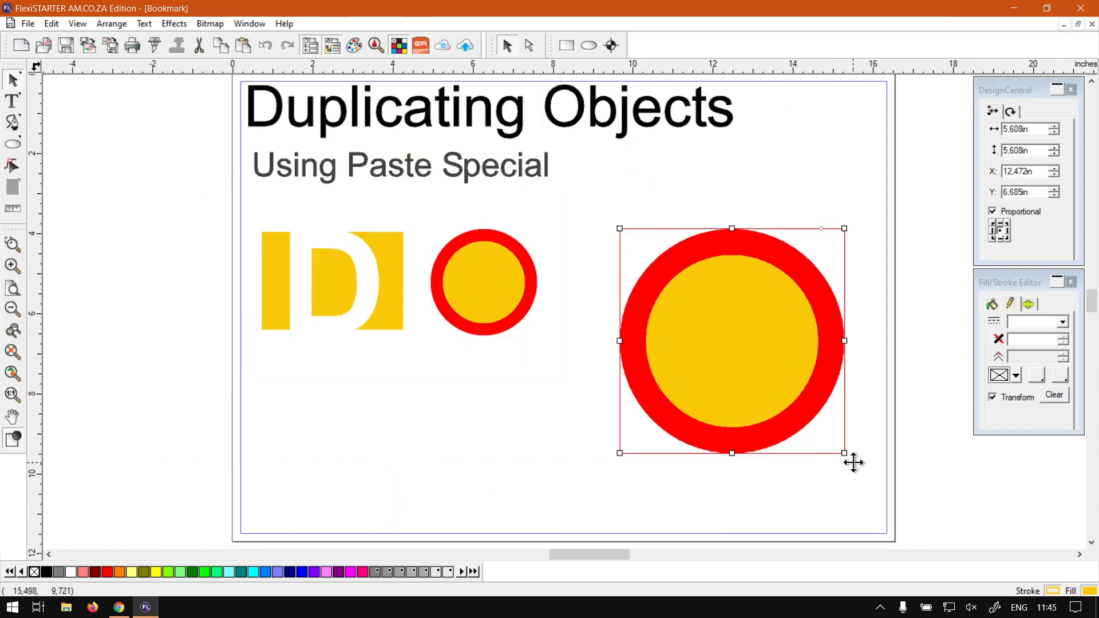
pyautogui.moveTo(844, 453); pyautogui.dragTo(637, 311)
pyautogui.press('Delete')
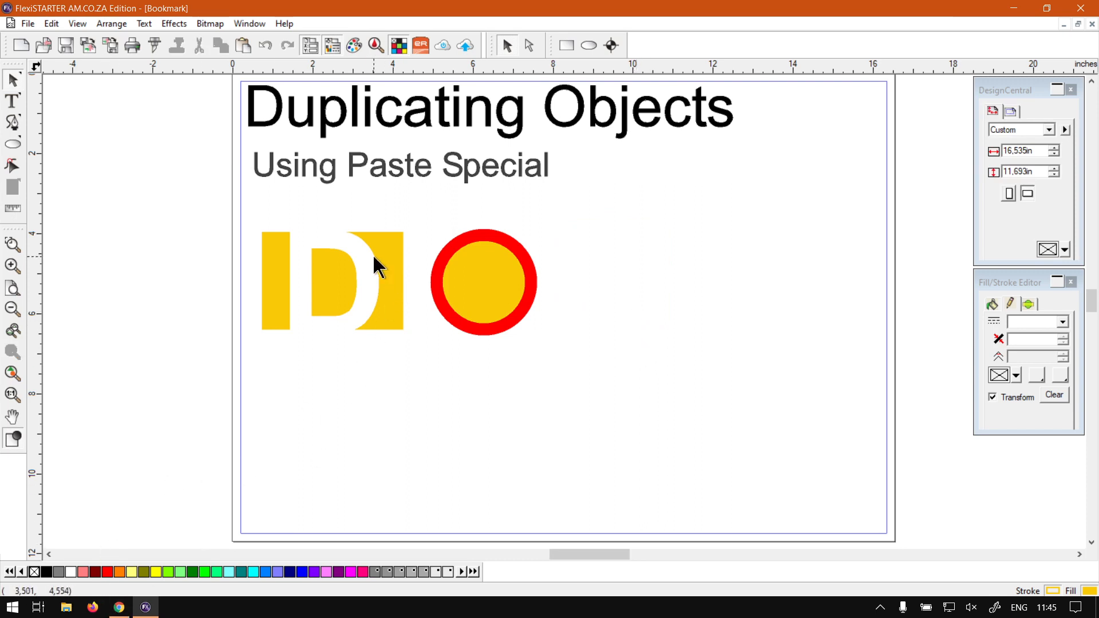
pyautogui.click(503, 287)
pyautogui.click(51, 24)
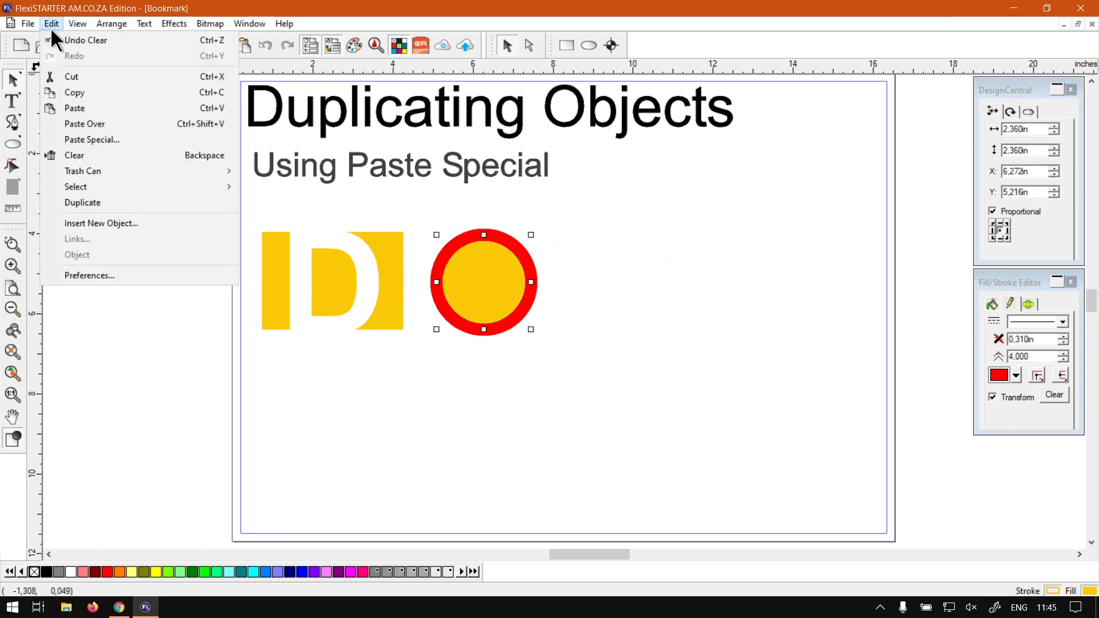
pyautogui.click(125, 142)
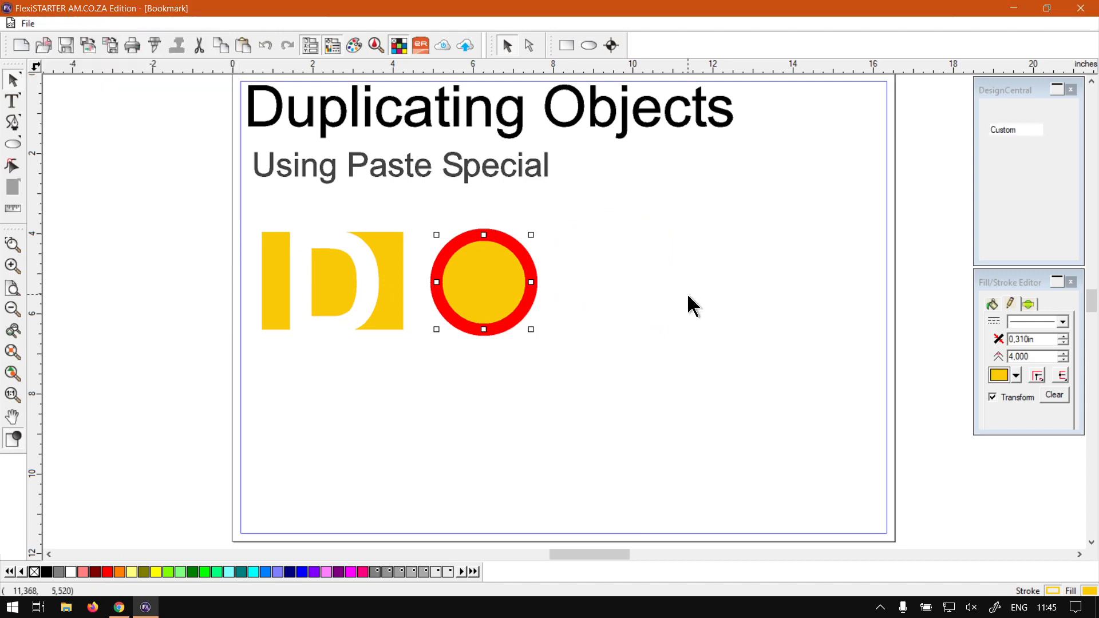
pyautogui.click(476, 442)
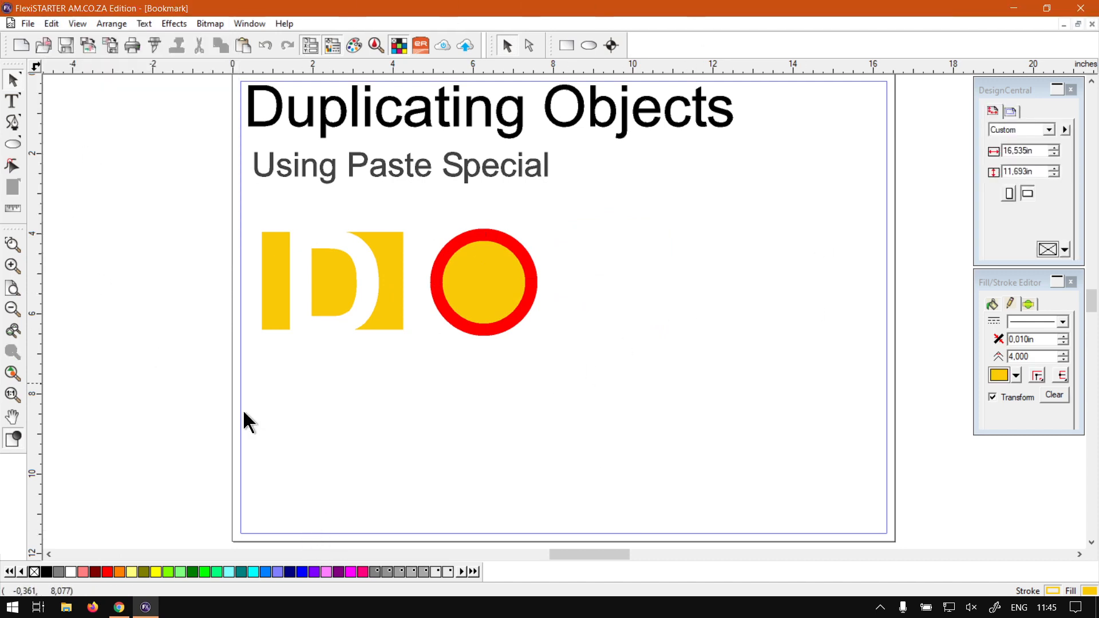
# - Duplicate the red-outlined circle directly to its right on the page and delete the copy
pyautogui.click(490, 297)
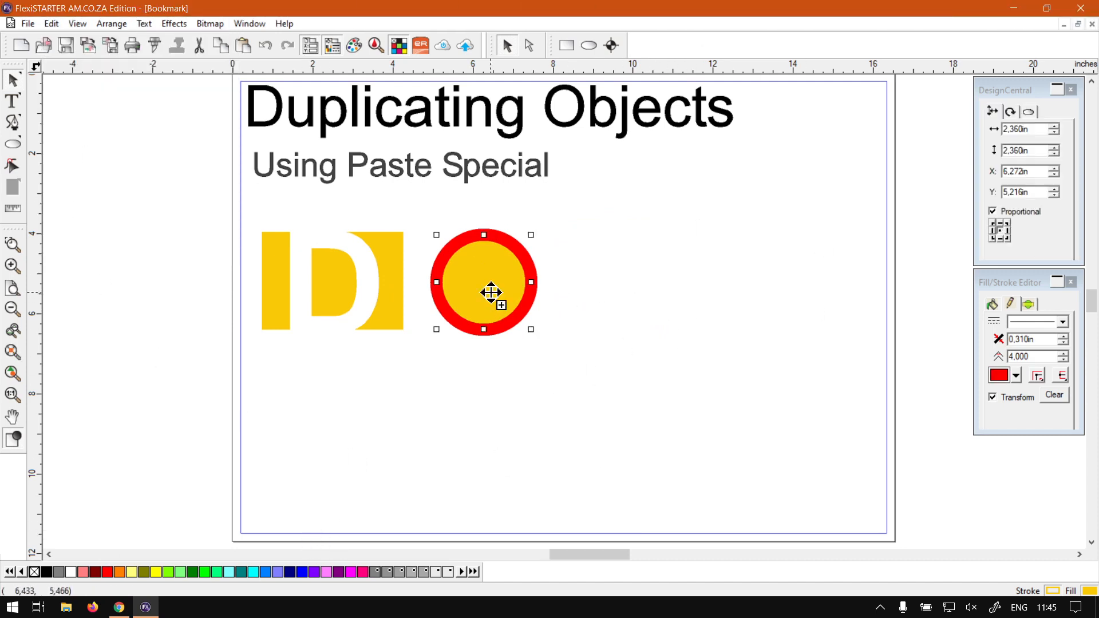
pyautogui.moveTo(490, 297); pyautogui.dragTo(627, 288)
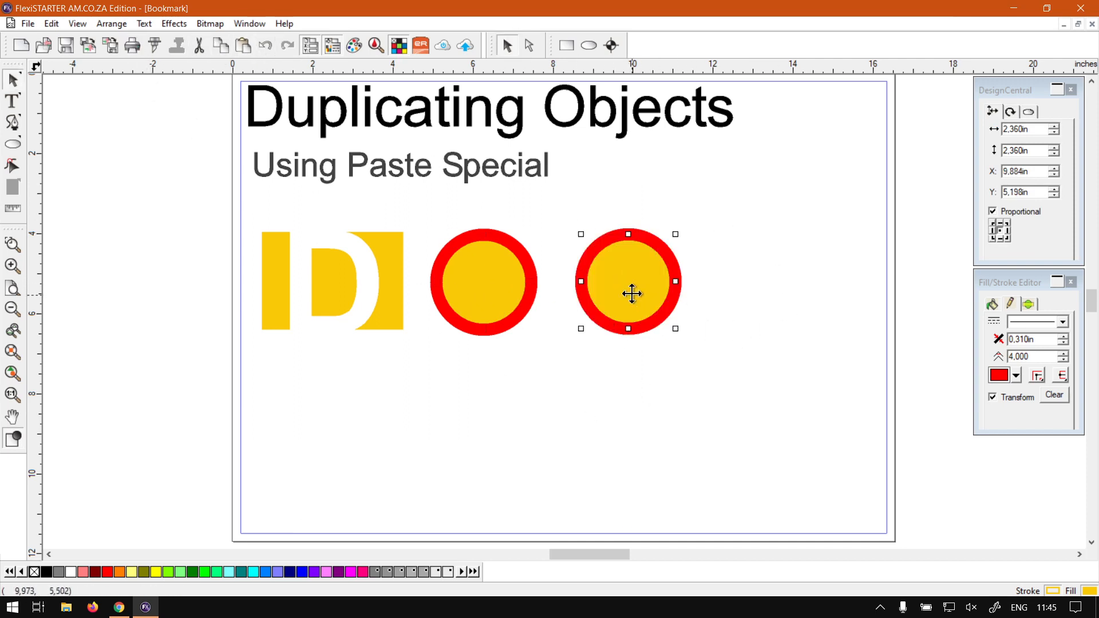
pyautogui.moveTo(627, 289); pyautogui.dragTo(662, 282)
pyautogui.press('Delete')
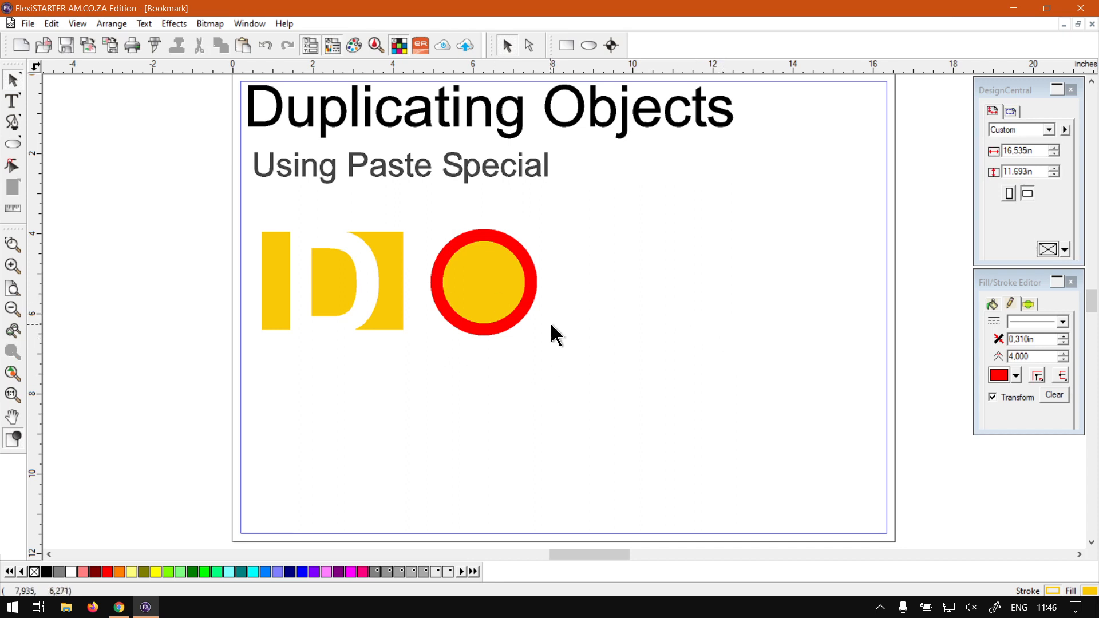
pyautogui.click(491, 277)
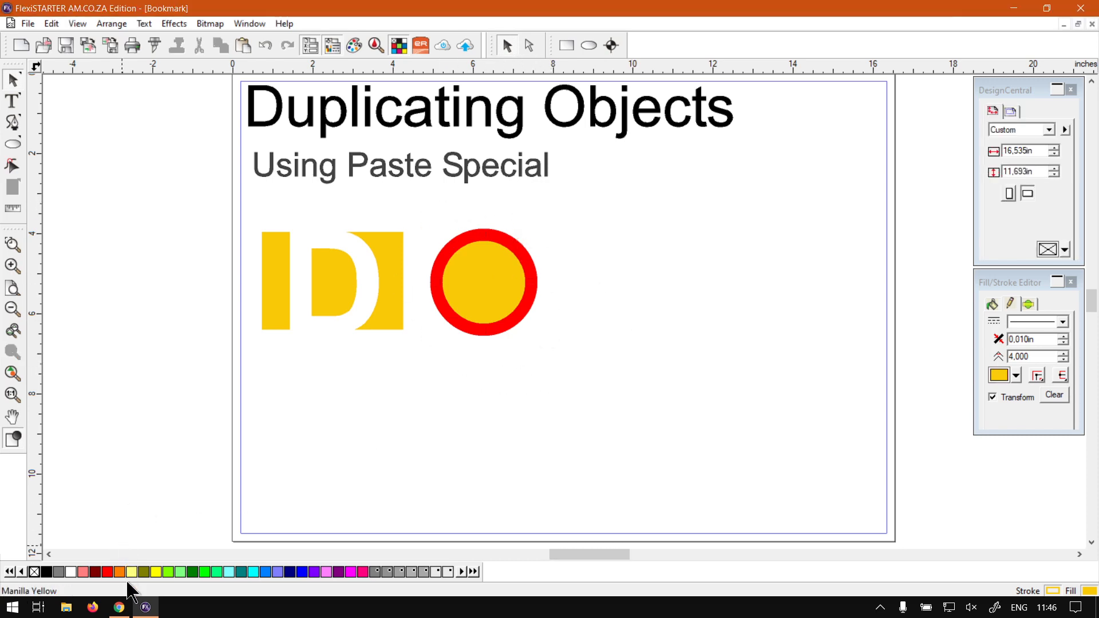
# - Switch to Chrome and open the search suggestions on the softwaretraining.co.za home page
pyautogui.click(119, 607)
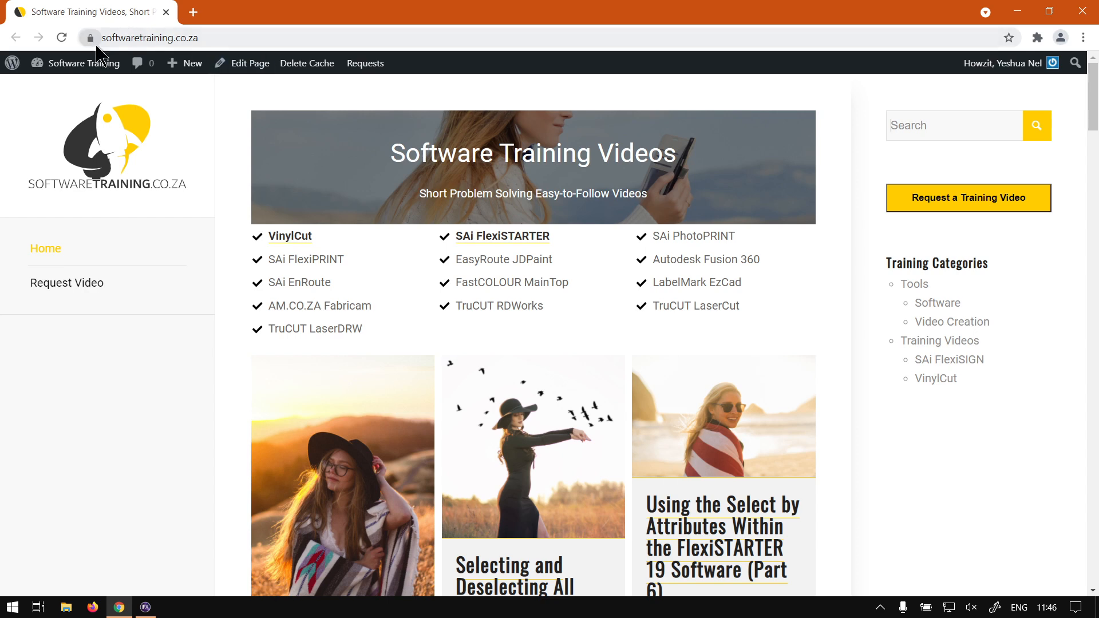
pyautogui.moveTo(185, 64)
pyautogui.click(963, 124)
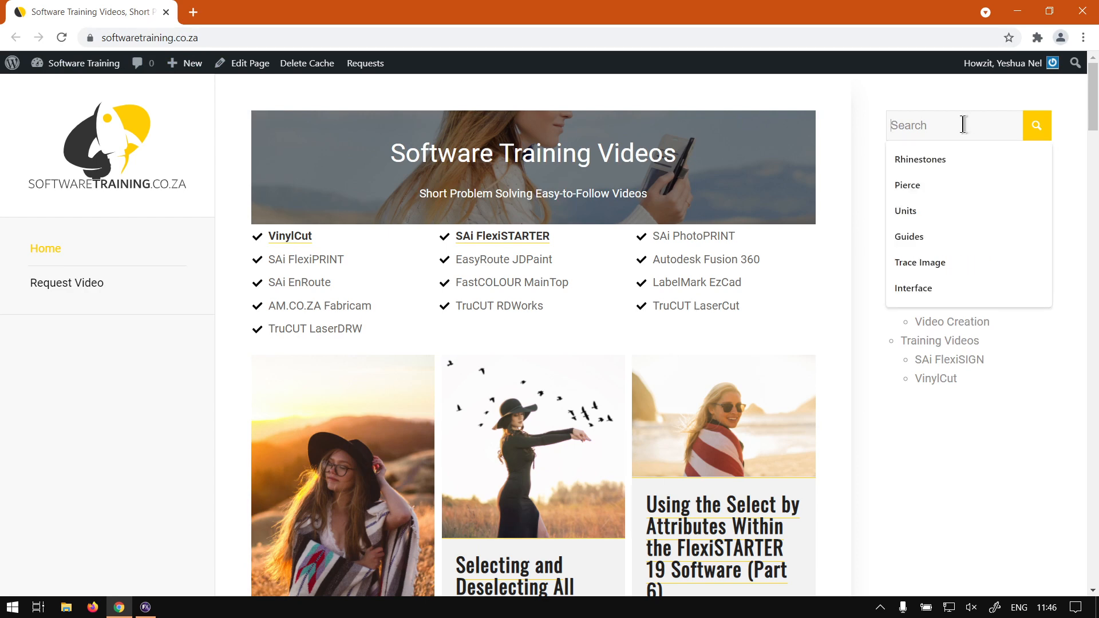